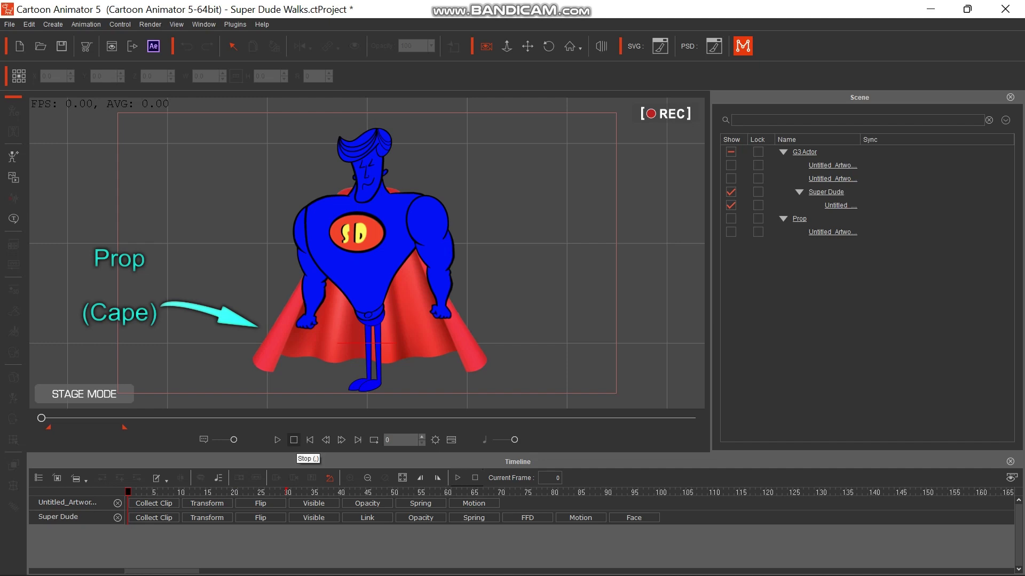
# Play Super Dude's caped walk, rewind to the start and play it again.
pyautogui.click(277, 440)
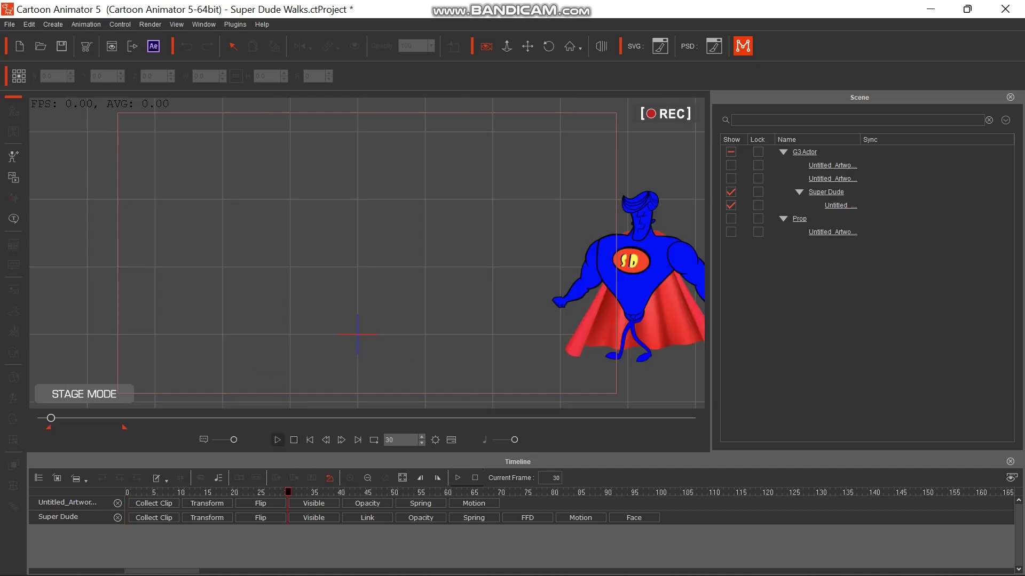
pyautogui.click(277, 439)
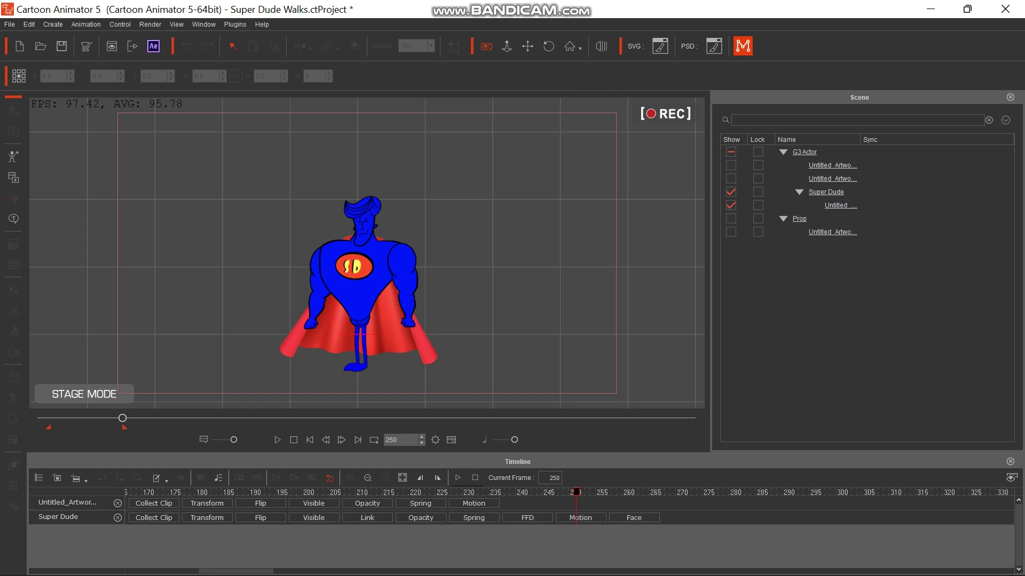
pyautogui.click(277, 440)
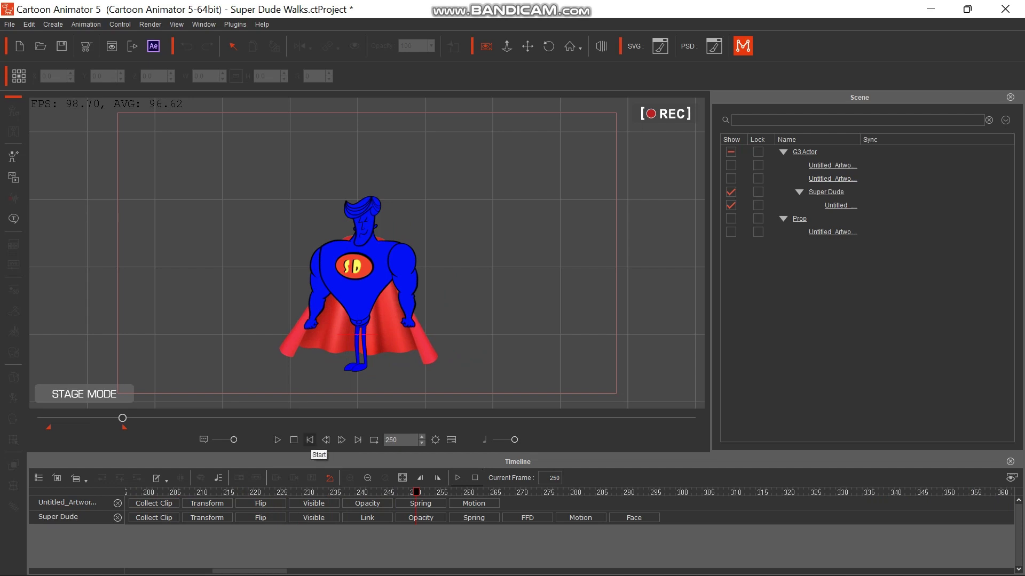
pyautogui.click(309, 440)
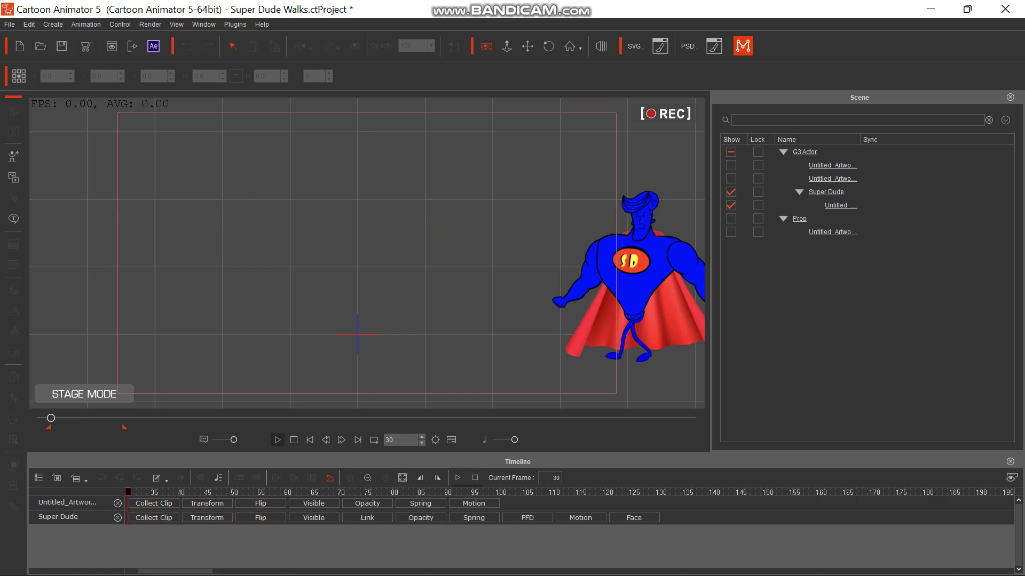
pyautogui.click(277, 440)
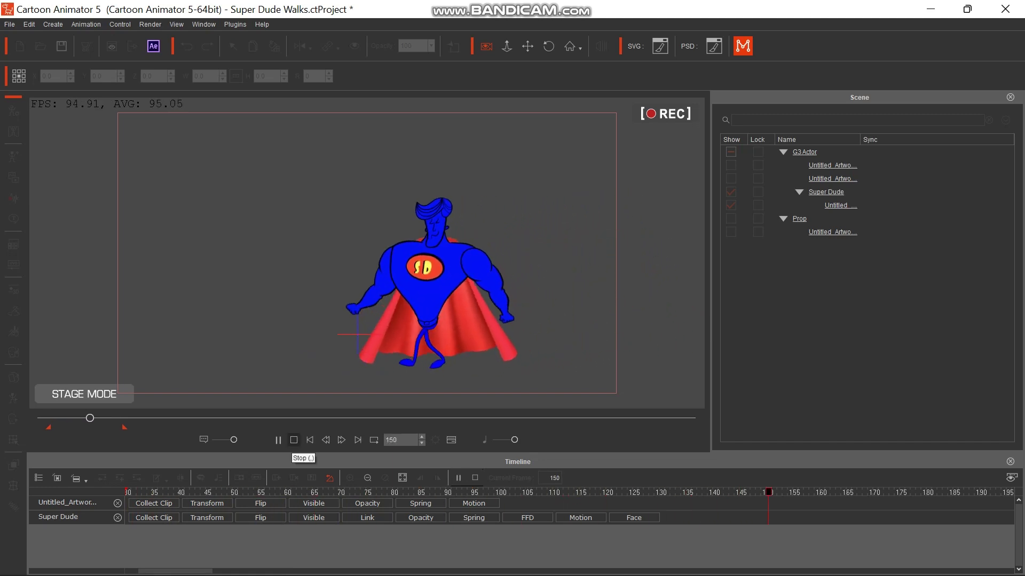
# Stop playback, select the red cape on stage and open it alone in Composer Mode.
pyautogui.click(294, 439)
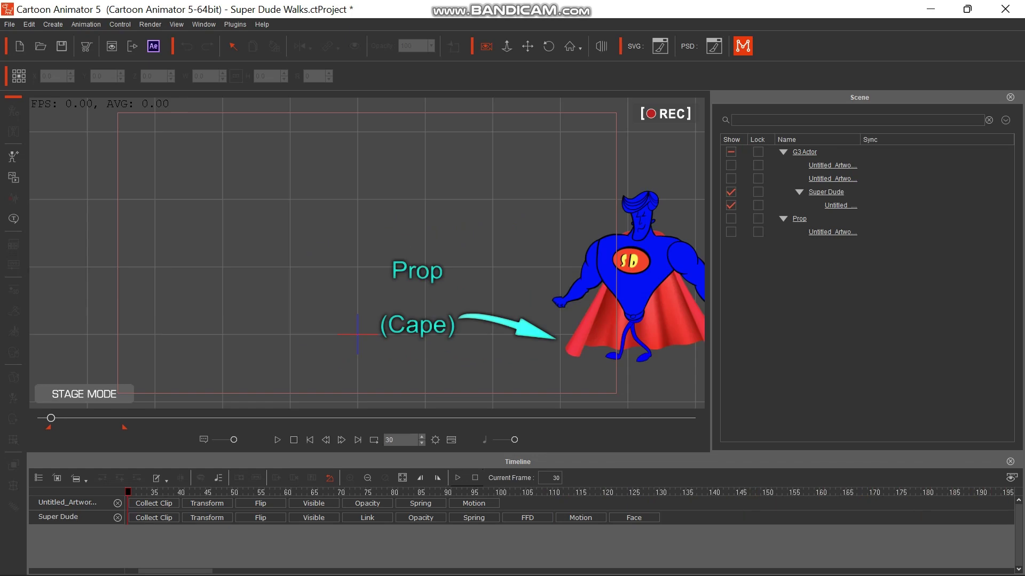
pyautogui.click(645, 349)
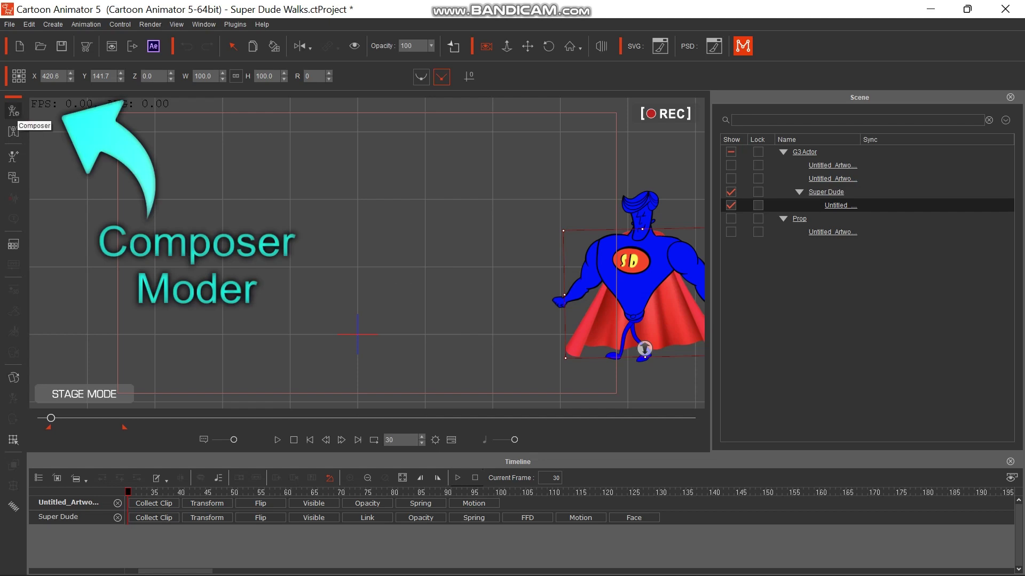
pyautogui.click(13, 111)
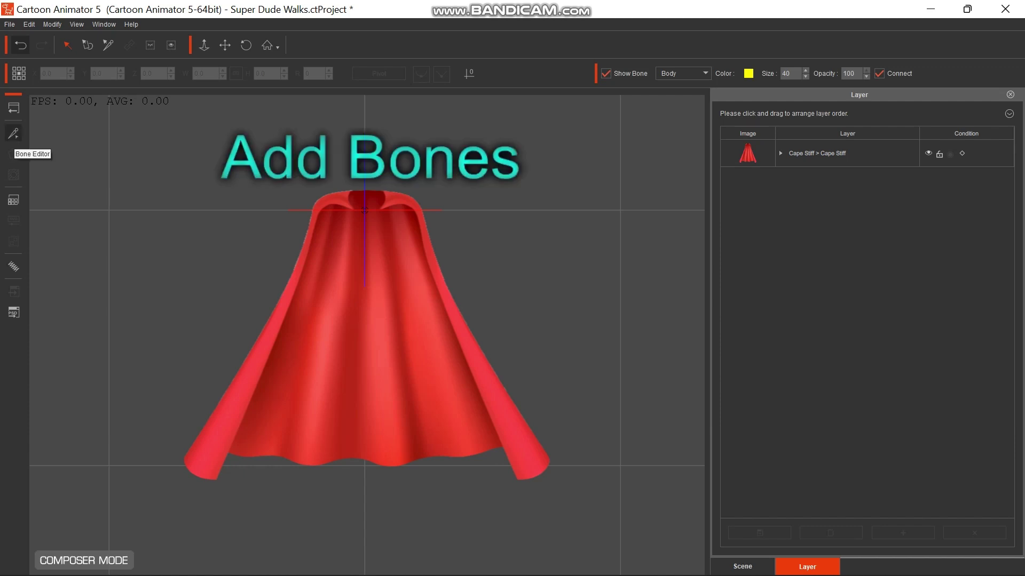
# Add a main bone running from the cape's top centre to its left shoulder.
pyautogui.click(13, 134)
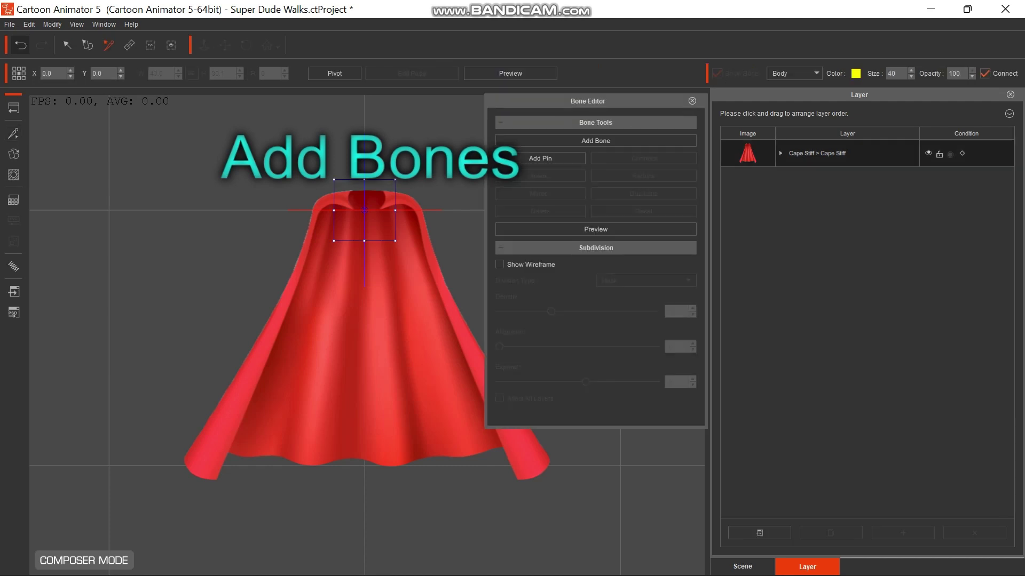
pyautogui.click(595, 141)
pyautogui.click(366, 192)
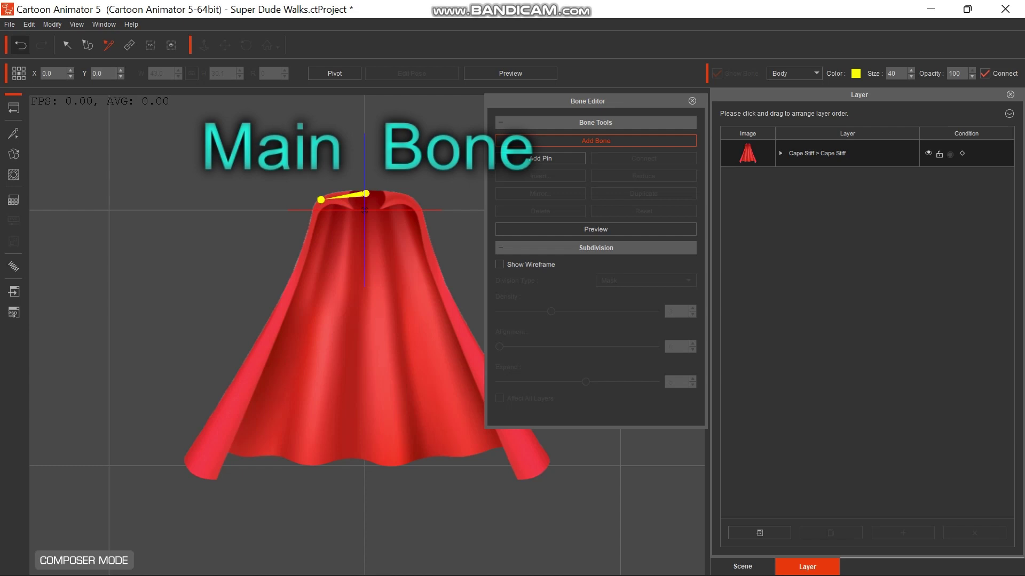
pyautogui.click(321, 199)
pyautogui.rightClick(321, 200)
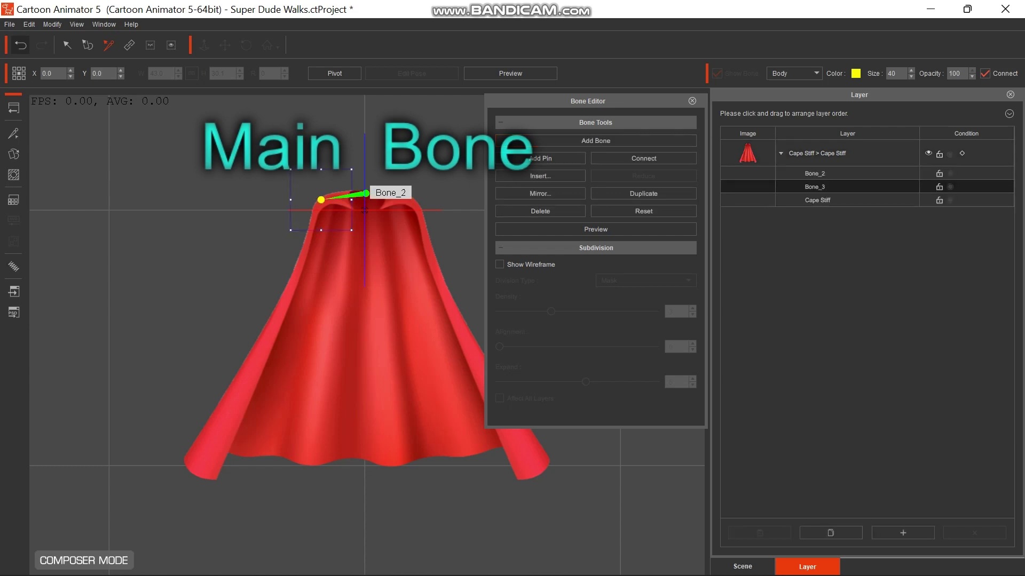
# Branch a second bone from Bone_2 out to the cape's right shoulder.
pyautogui.click(364, 194)
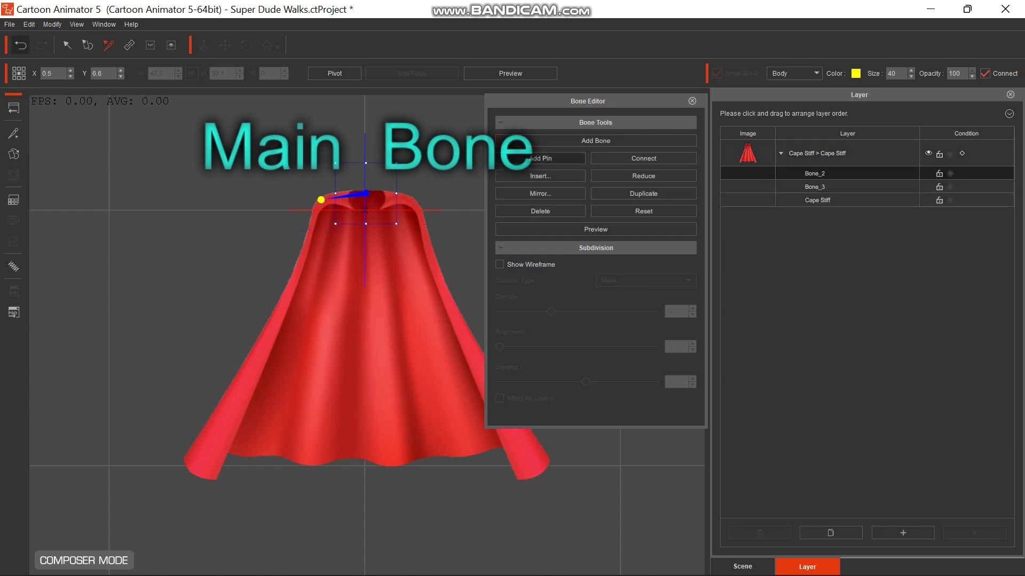
pyautogui.click(595, 140)
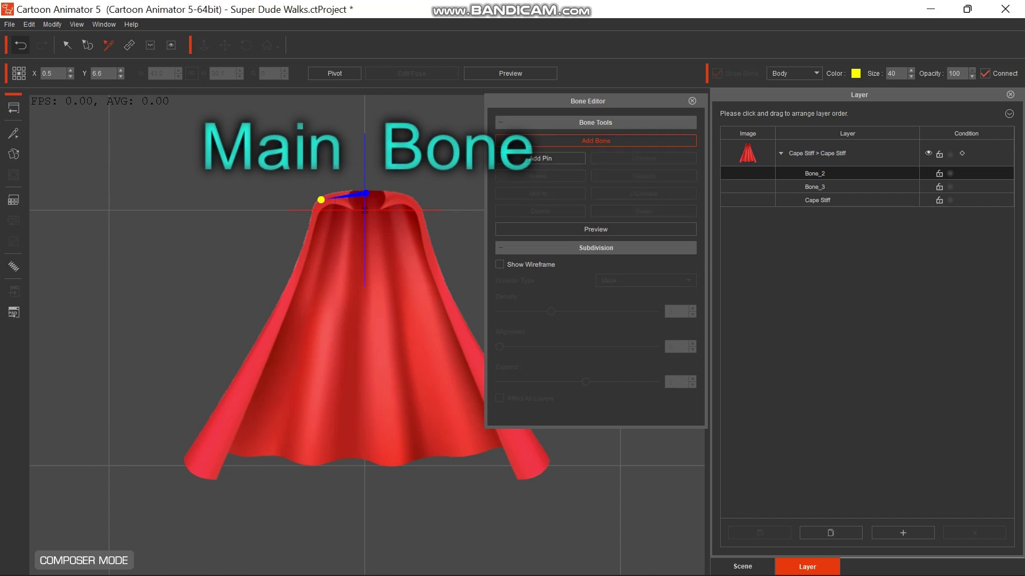
pyautogui.moveTo(366, 193); pyautogui.dragTo(401, 196)
pyautogui.press('Escape')
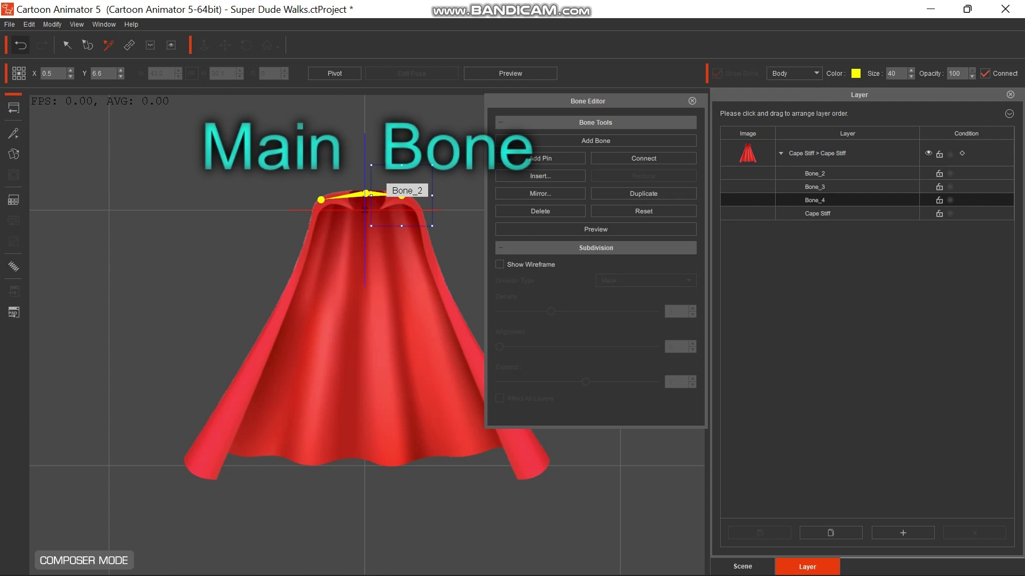
pyautogui.press('Escape')
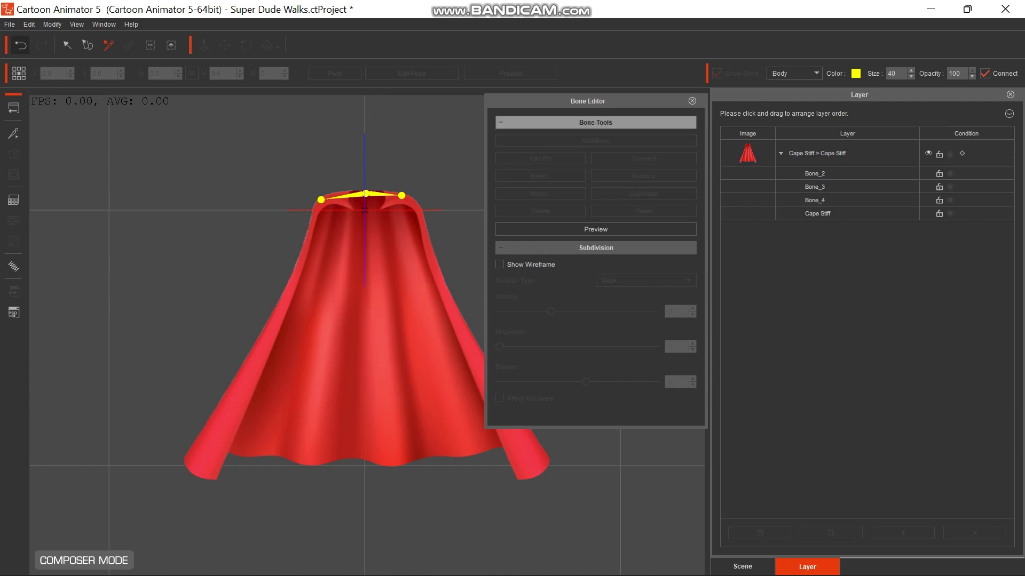
pyautogui.moveTo(614, 101); pyautogui.dragTo(718, 90)
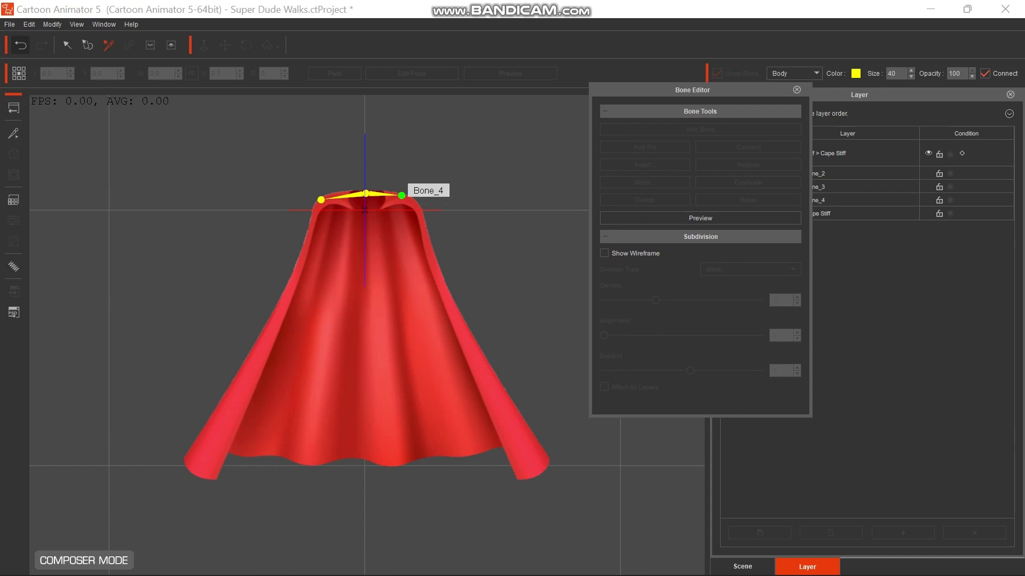
# Build a bone chain from the right shoulder down the cape's right edge to its tip.
pyautogui.click(401, 195)
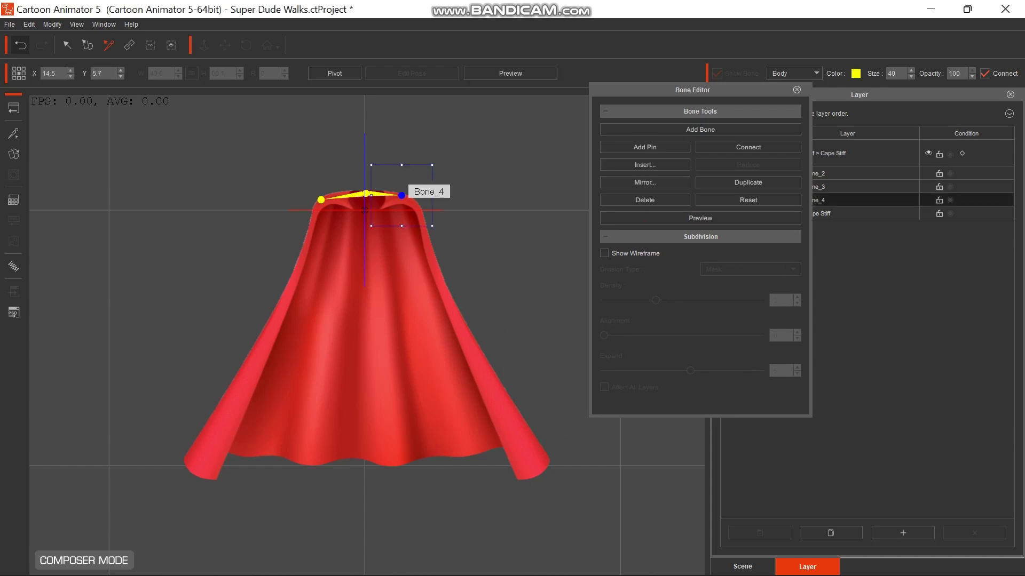
pyautogui.click(701, 129)
pyautogui.click(420, 209)
pyautogui.click(429, 246)
pyautogui.click(441, 281)
pyautogui.click(455, 315)
pyautogui.click(474, 350)
pyautogui.click(493, 381)
pyautogui.click(510, 407)
pyautogui.click(530, 437)
pyautogui.click(546, 461)
pyautogui.rightClick(546, 461)
# Build a bone chain from the left shoulder down the cape's left edge to its tip.
pyautogui.click(320, 200)
pyautogui.click(700, 129)
pyautogui.click(314, 219)
pyautogui.click(306, 254)
pyautogui.click(299, 266)
pyautogui.click(289, 294)
pyautogui.click(277, 320)
pyautogui.click(262, 346)
pyautogui.click(249, 378)
pyautogui.click(228, 411)
pyautogui.click(215, 437)
pyautogui.click(200, 464)
pyautogui.click(196, 473)
pyautogui.rightClick(197, 473)
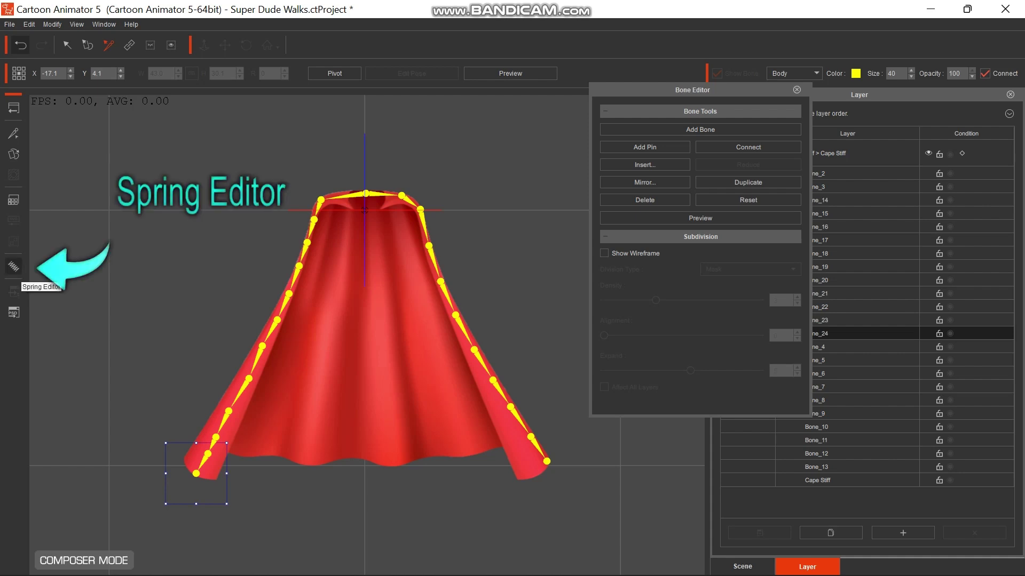
# Open the Spring Editor and select the main bone Bone_2 at the cape's top.
pyautogui.click(13, 266)
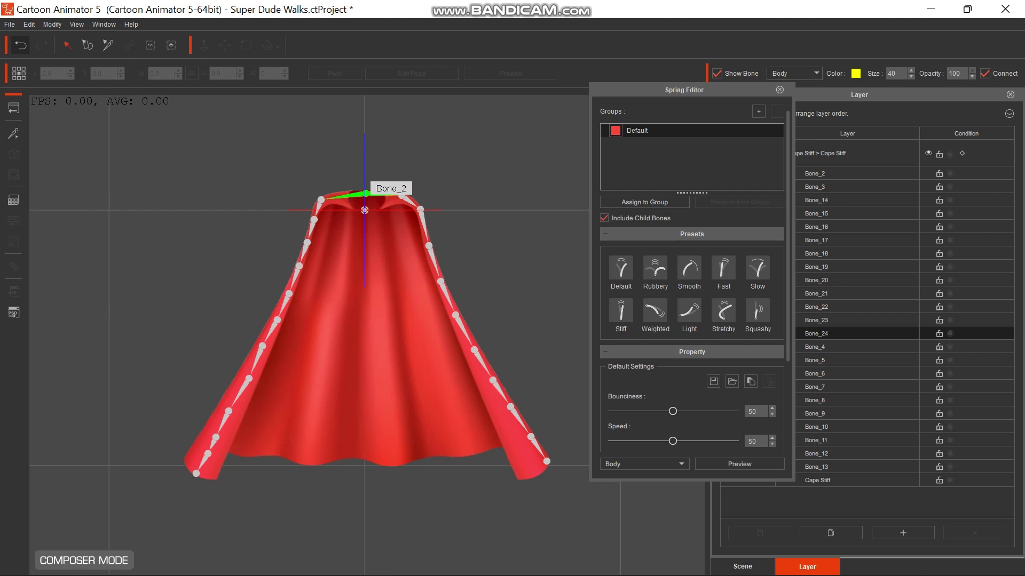
pyautogui.click(358, 195)
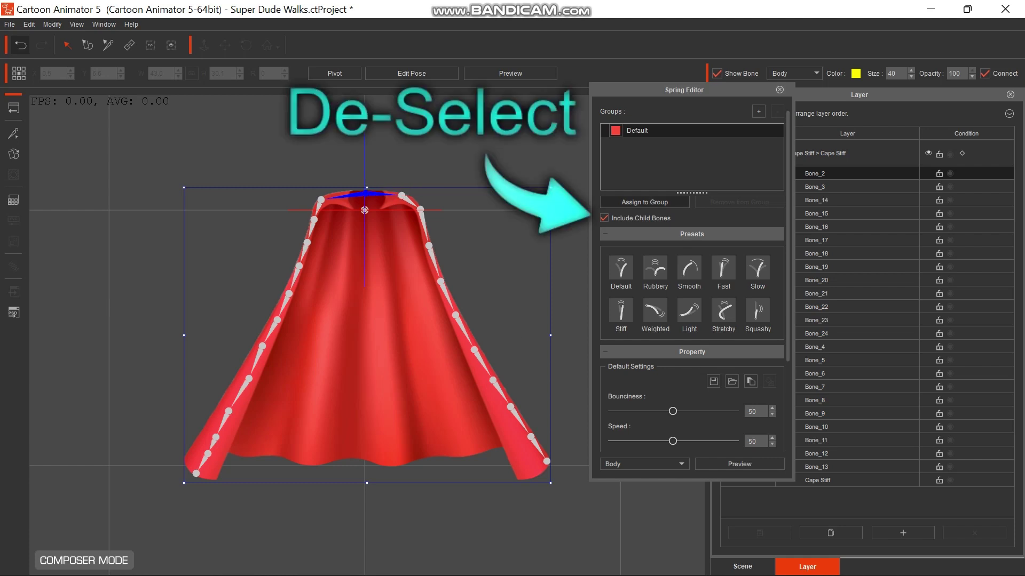
# Untick Include Child Bones and assign Bone_2 alone to the Default spring group.
pyautogui.click(604, 217)
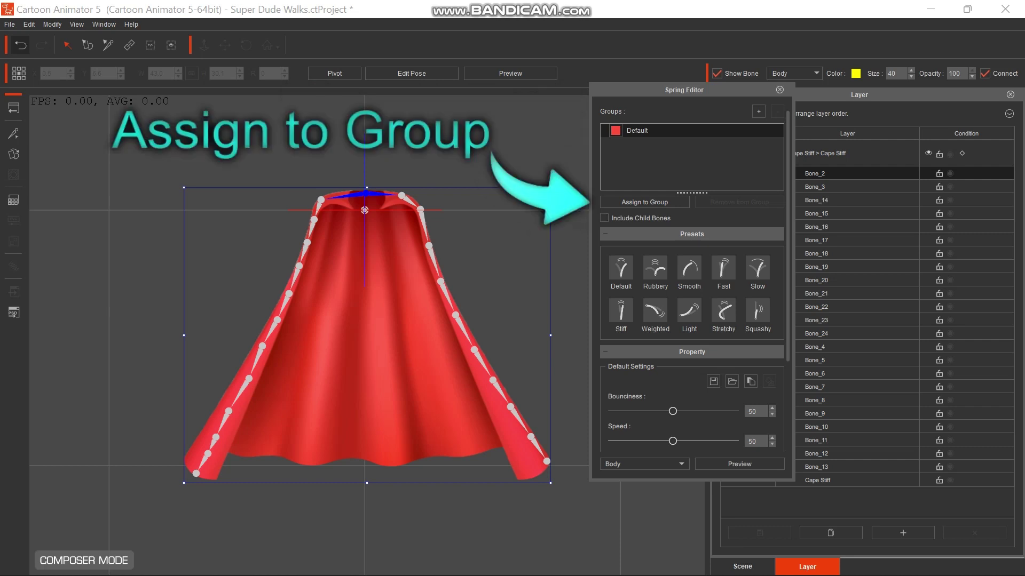
pyautogui.click(644, 202)
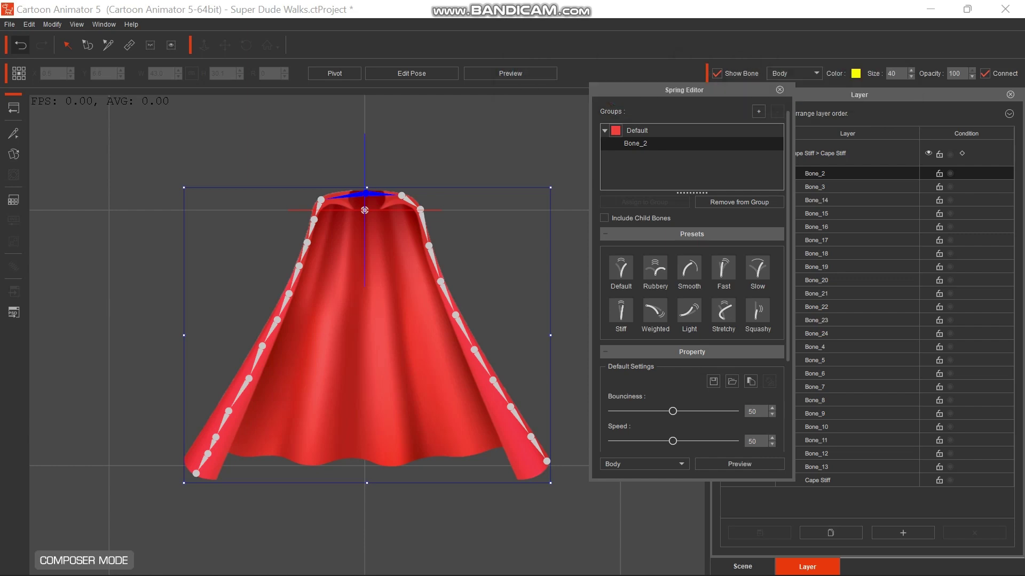
# Select Bone_4, tick Include Child Bones, and assign the right-edge chain to Default.
pyautogui.click(833, 154)
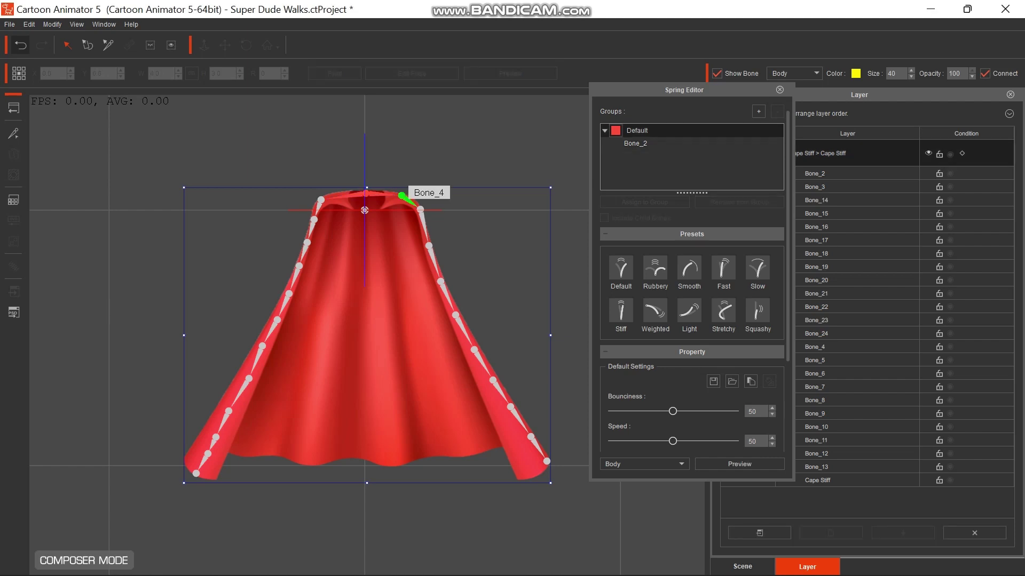
pyautogui.click(408, 199)
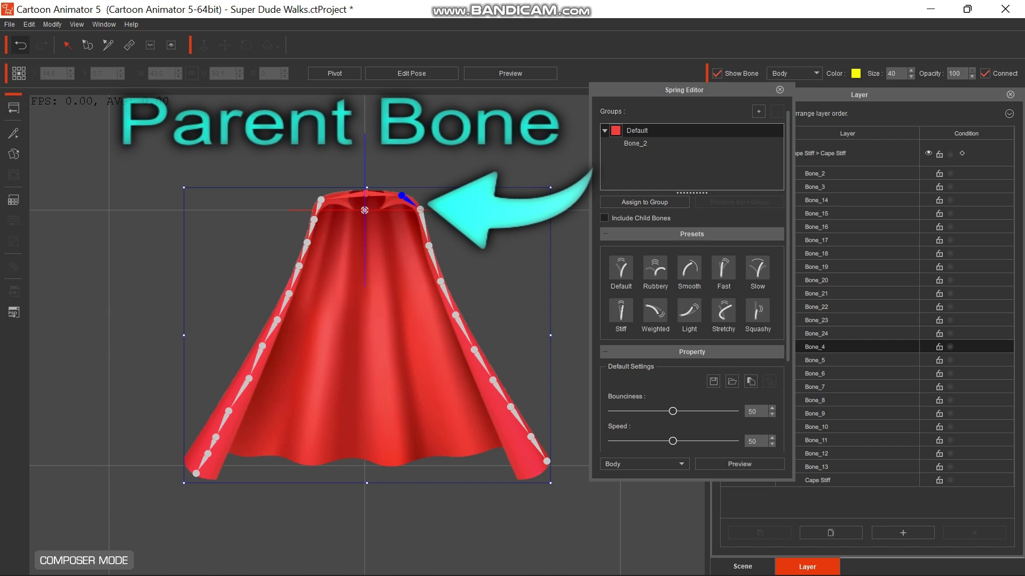
pyautogui.click(604, 217)
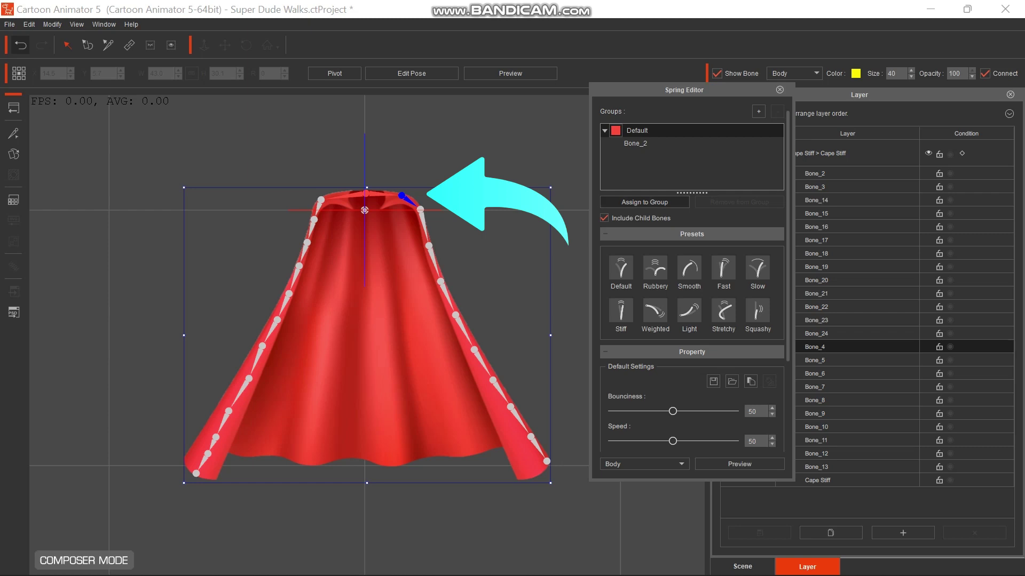
pyautogui.click(644, 202)
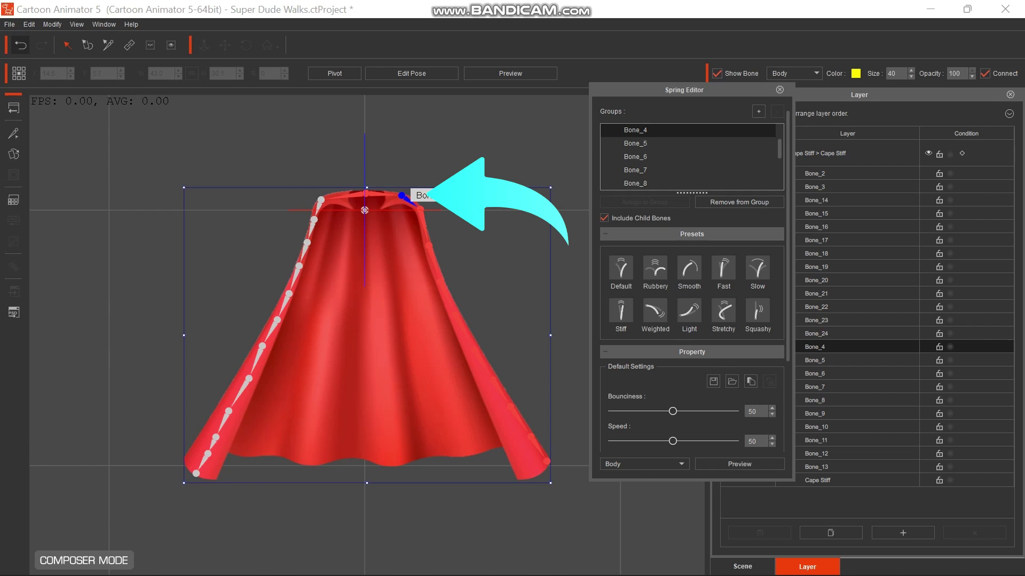
# Select Bone_3 and assign it with its left-edge child bones to the Default group.
pyautogui.press('Escape')
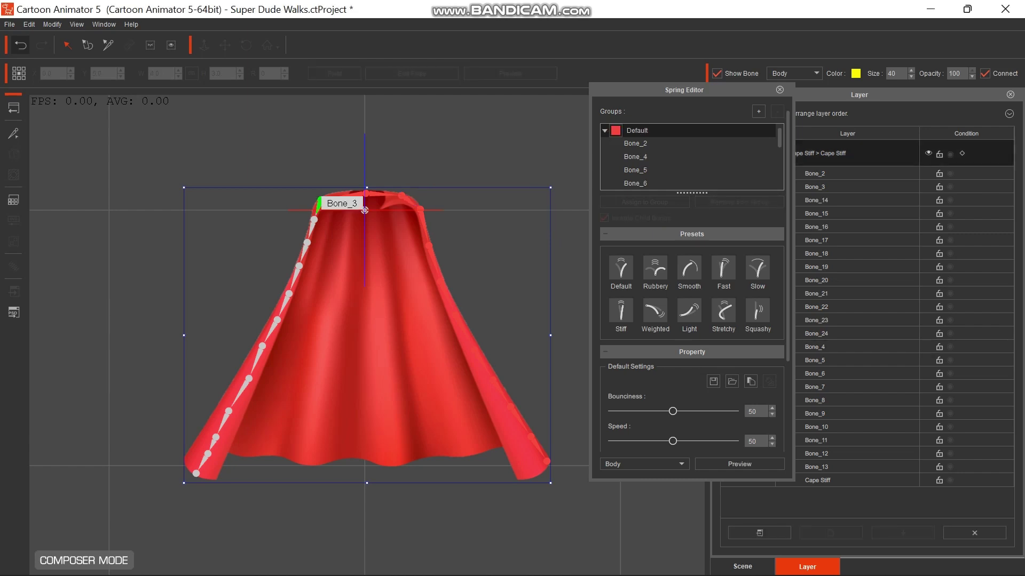
pyautogui.click(319, 203)
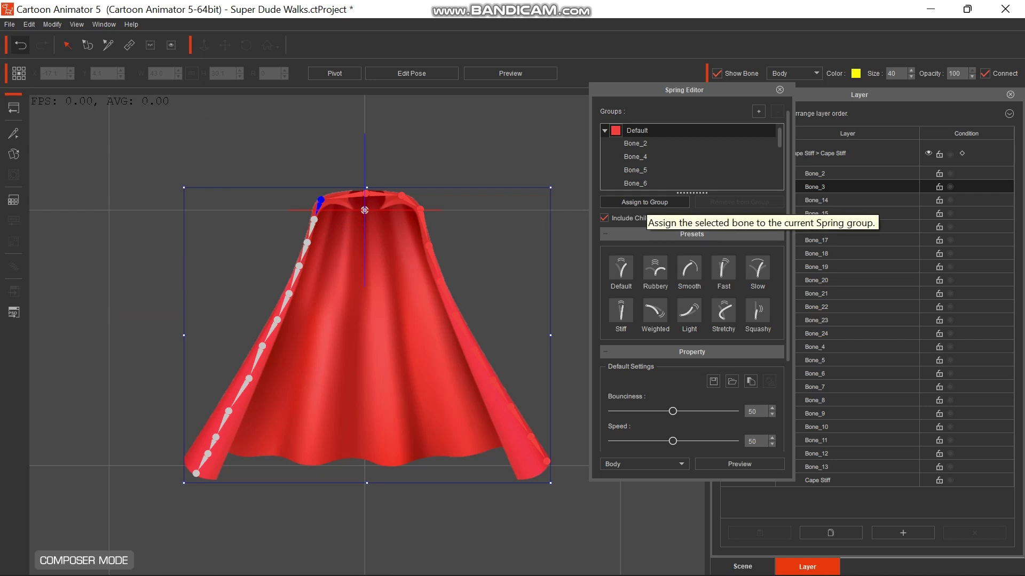
pyautogui.click(644, 202)
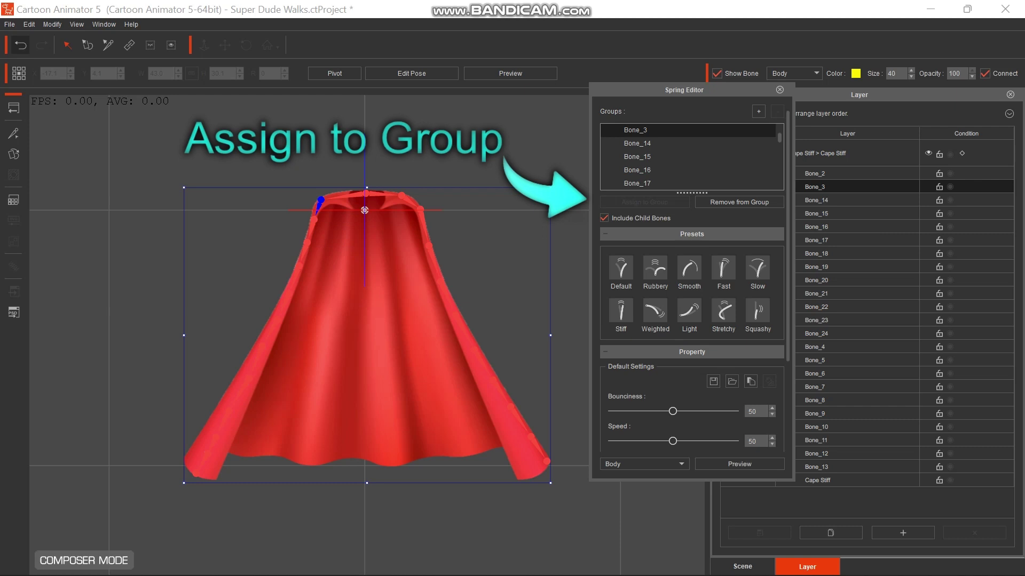
pyautogui.click(853, 154)
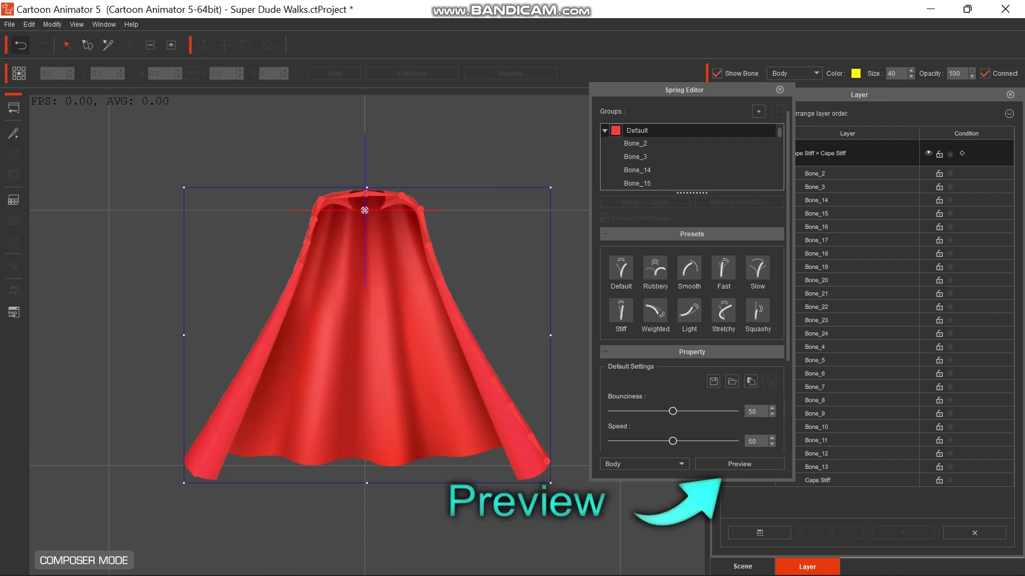
# Start the spring preview and drag main bone Bone_2 to test the cape's swing.
pyautogui.click(739, 464)
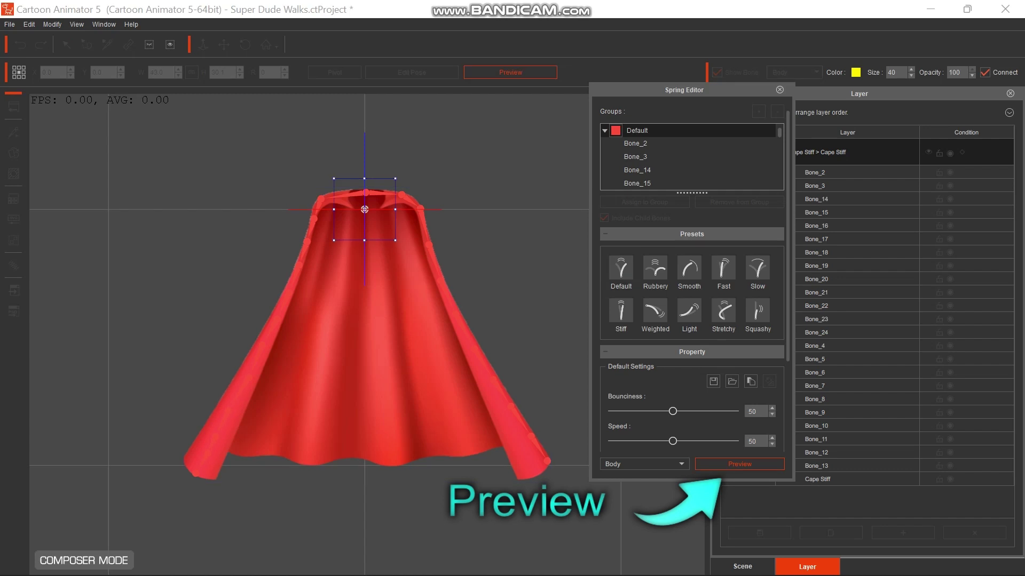
pyautogui.click(356, 193)
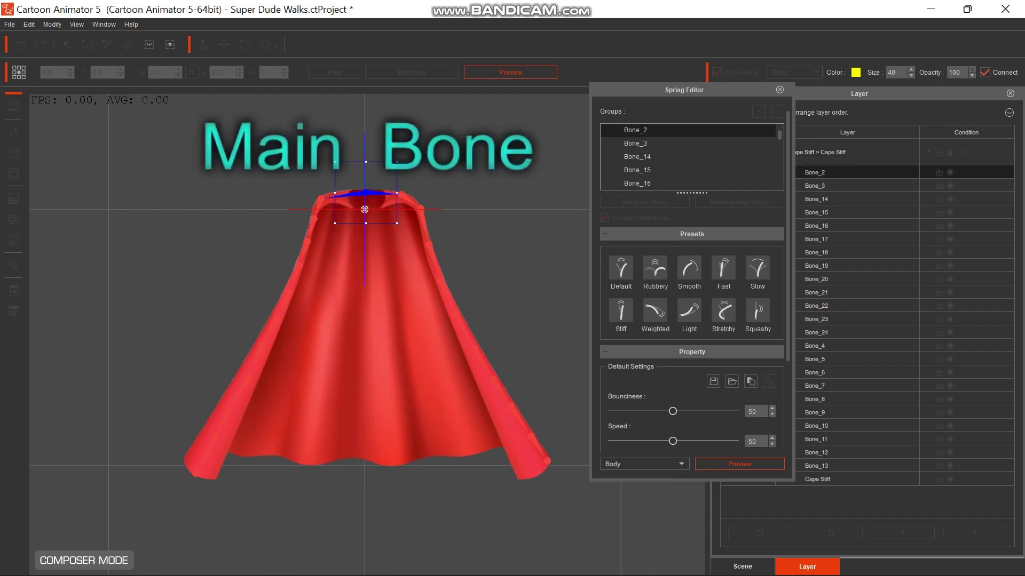
pyautogui.moveTo(366, 192); pyautogui.dragTo(405, 270)
pyautogui.moveTo(683, 89); pyautogui.dragTo(618, 48)
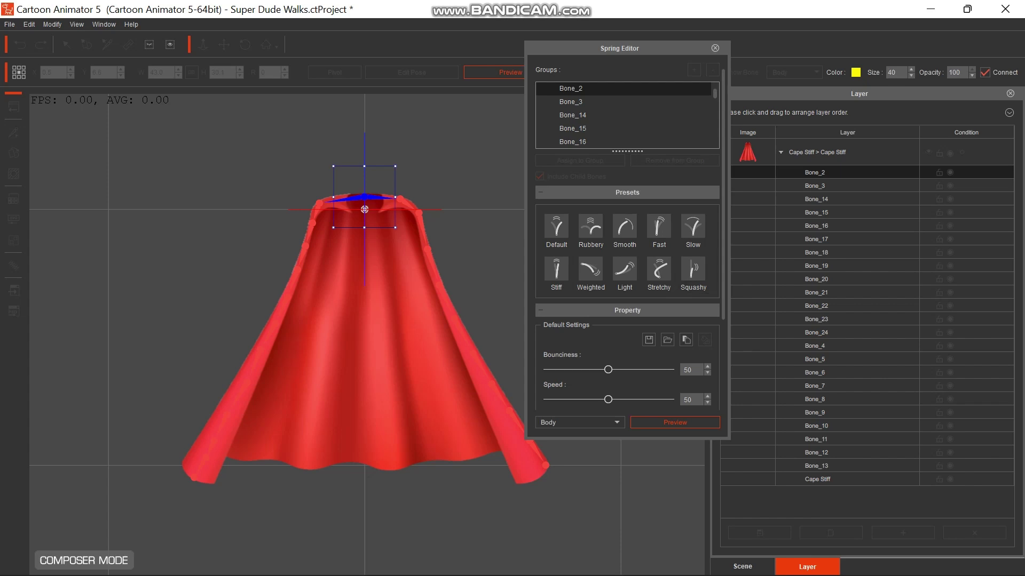
# Try the Rubbery preset (Bounciness 80, Speed 30), then switch back to Bounciness 50, Speed 50.
pyautogui.click(590, 225)
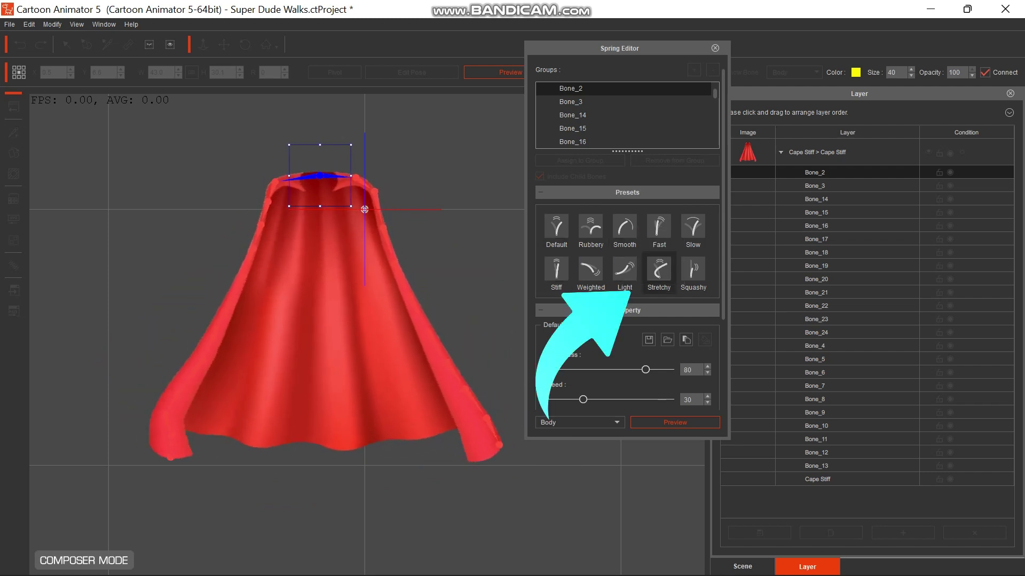
pyautogui.click(659, 269)
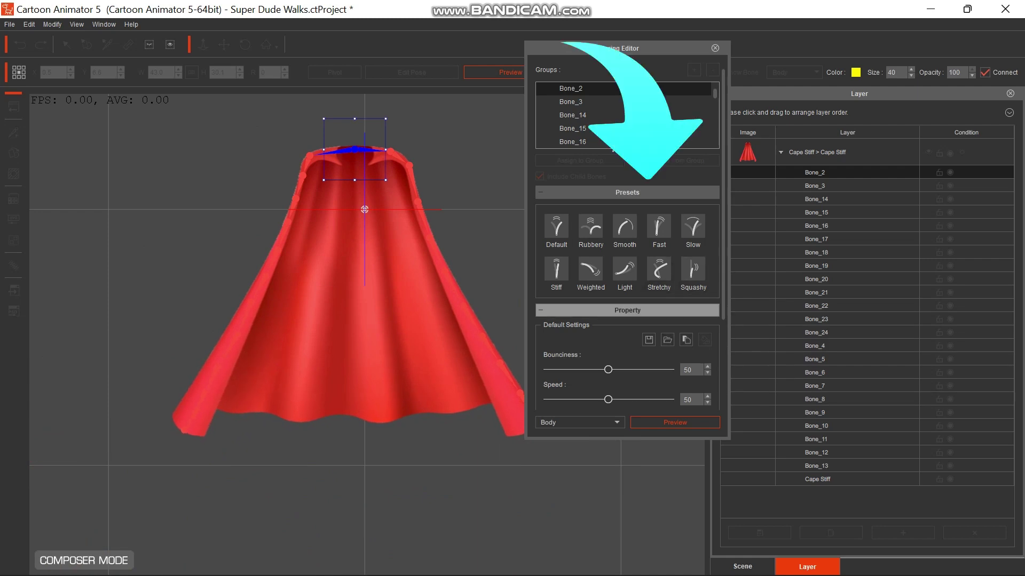
# Try the Weighted, Light and Stretchy spring presets on the cape, then revert to Default (Bounciness 50, Speed 50).
pyautogui.scroll(-2, 627, 240)
pyautogui.scroll(-3, 627, 241)
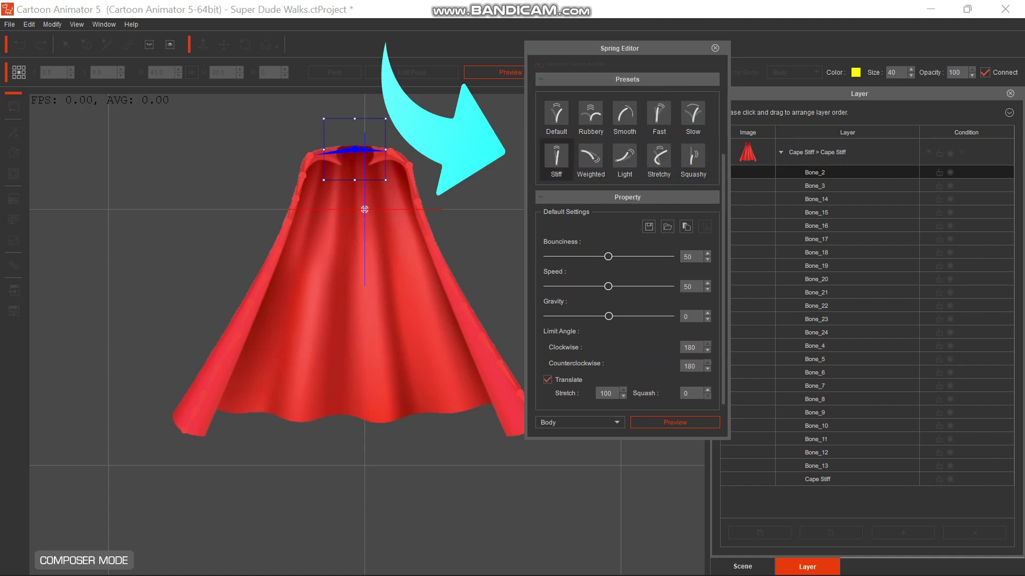
pyautogui.click(590, 156)
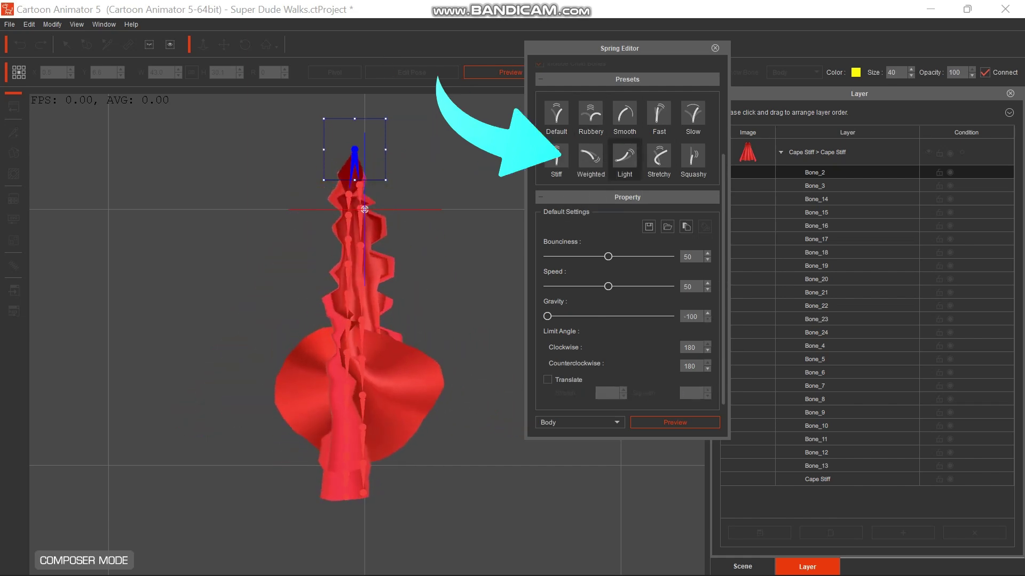
pyautogui.click(625, 155)
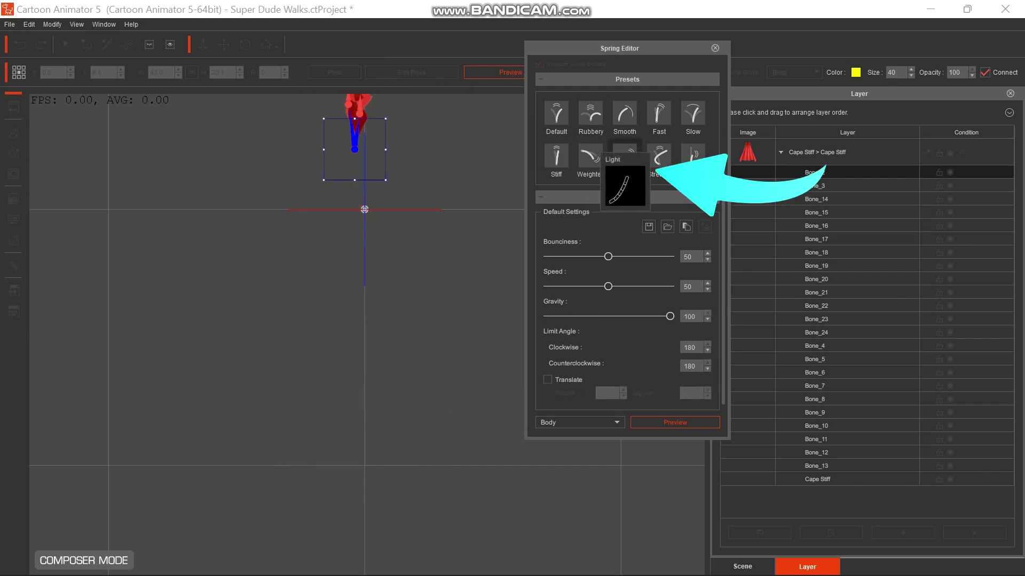
pyautogui.click(659, 156)
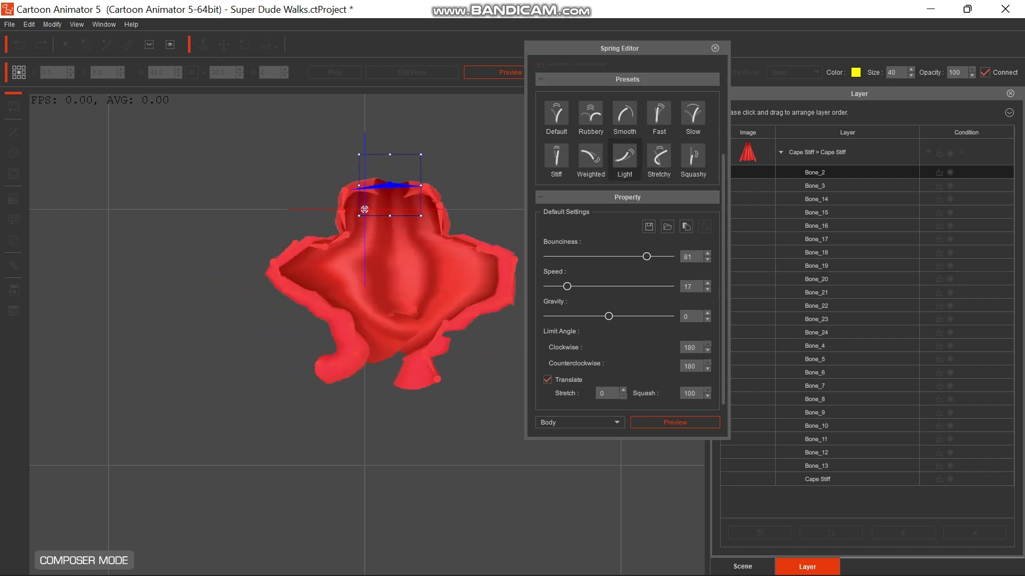
pyautogui.click(556, 113)
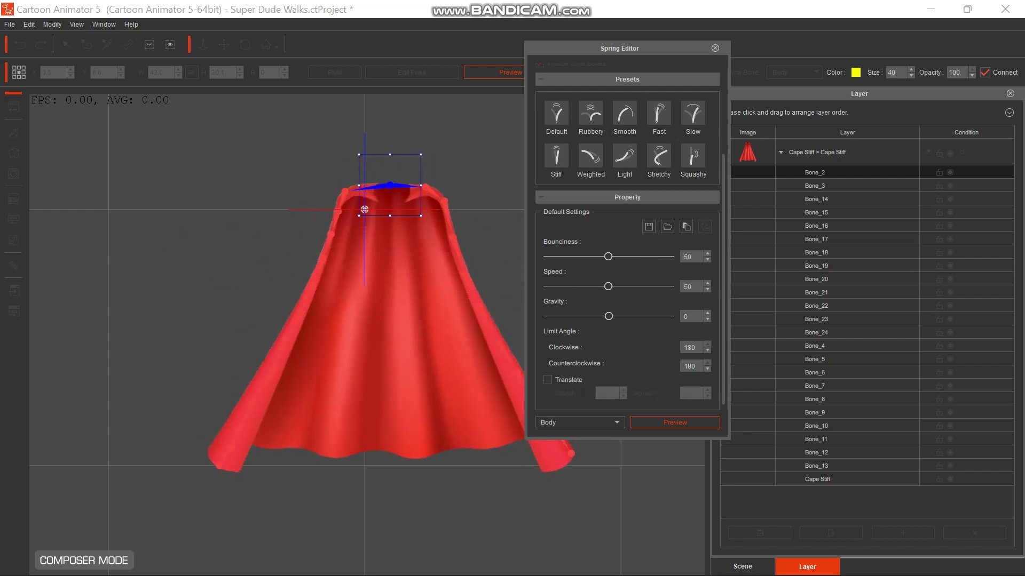
# Exit the Spring Editor preview and return from cape editing to the Super Dude Walks stage.
pyautogui.press('Escape')
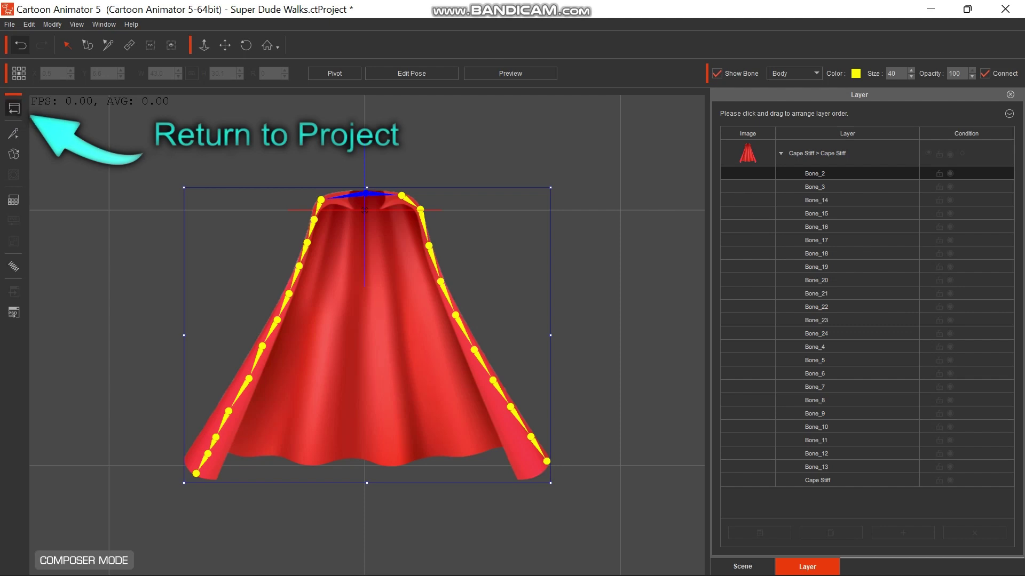
pyautogui.click(14, 109)
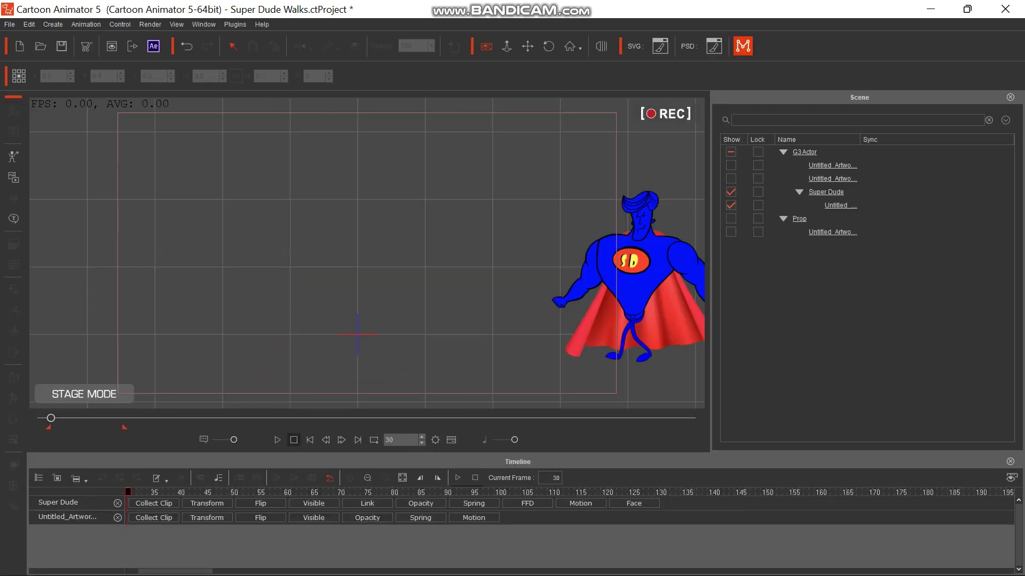
# Play the walk animation to watch the cape flow, pausing at frame 250.
pyautogui.click(277, 440)
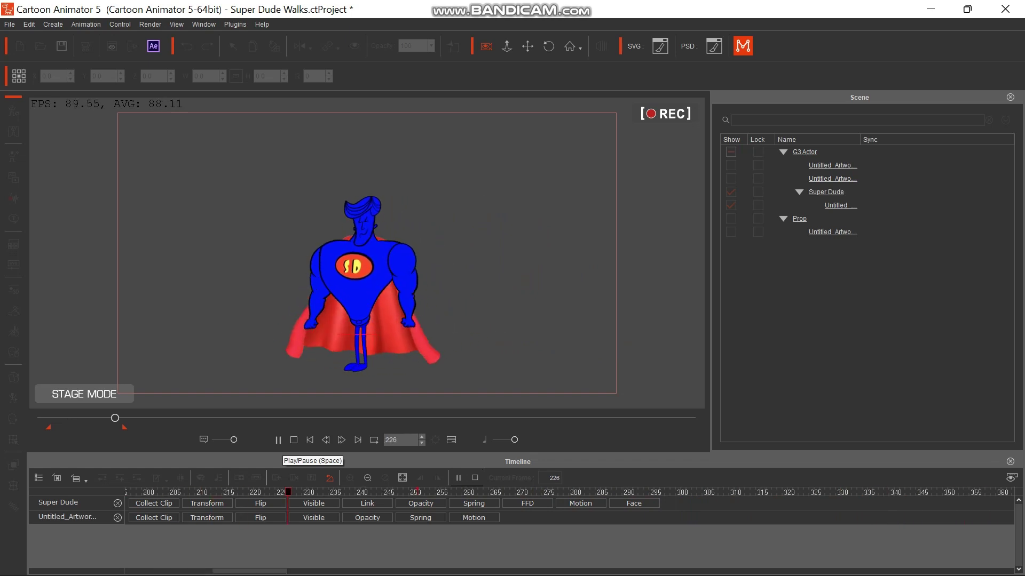
pyautogui.click(277, 440)
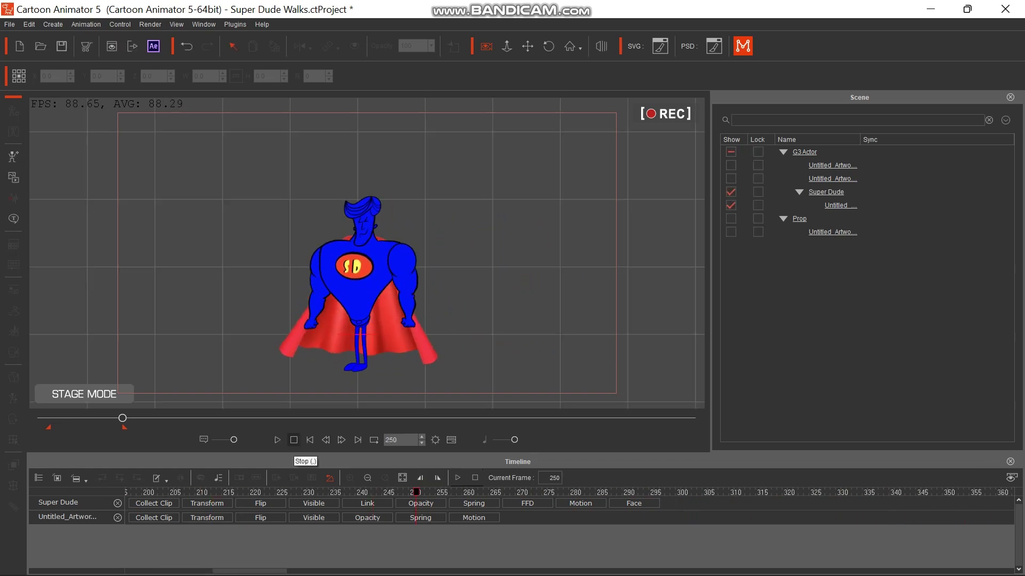